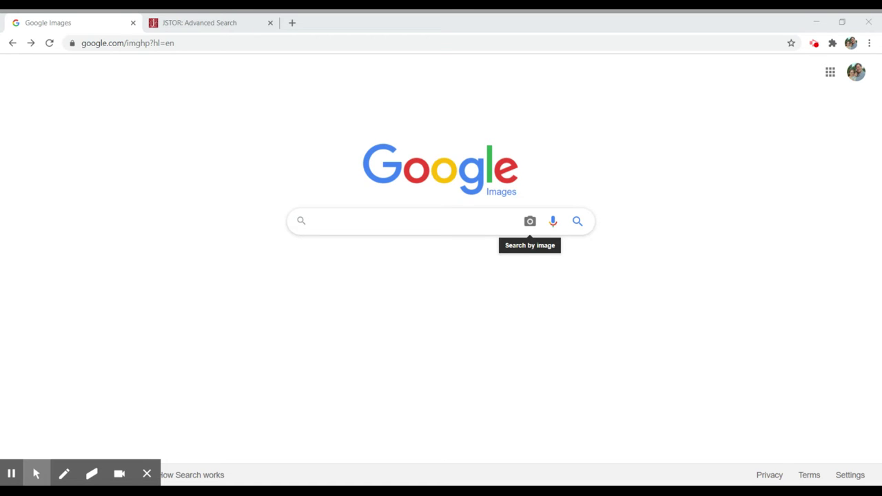
# - Reverse-search Google Images by uploading the picture tennisball.jpg from the computer
pyautogui.click(531, 221)
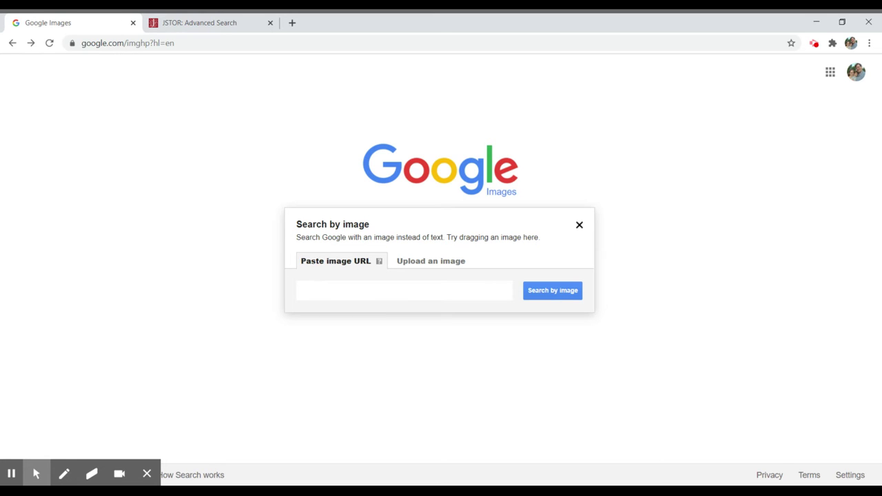
pyautogui.click(425, 262)
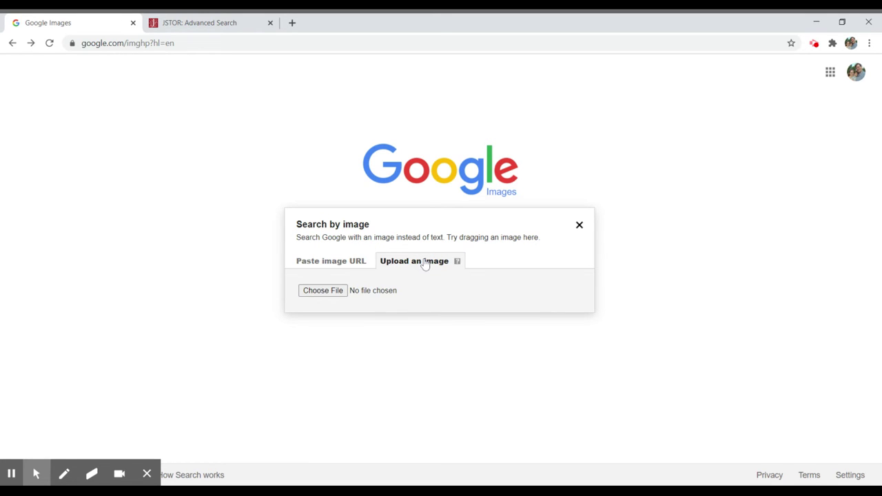
pyautogui.click(330, 296)
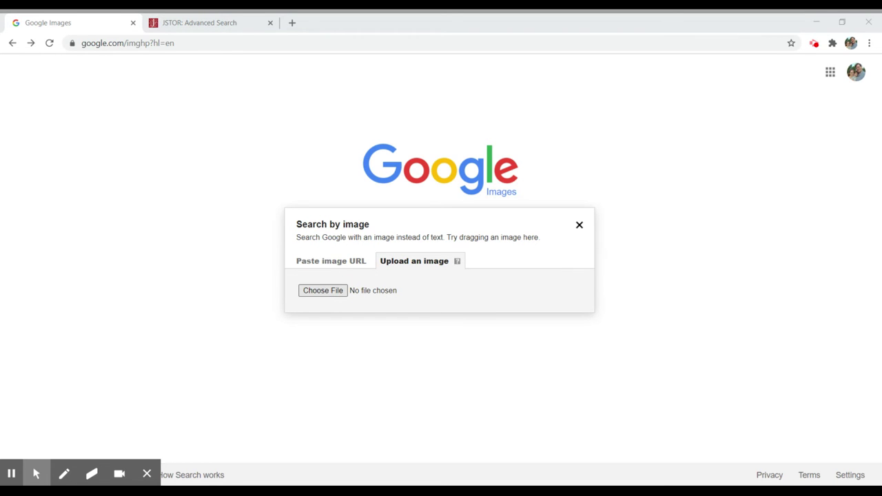
pyautogui.press('Return')
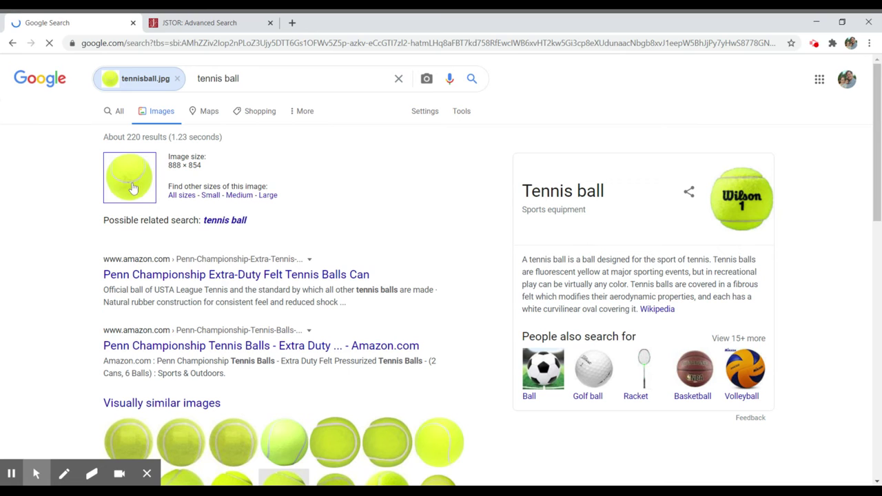
# - Browse the tennis ball's visually similar images and matching pages, then go back to the start page
pyautogui.scroll(-4, 131, 182)
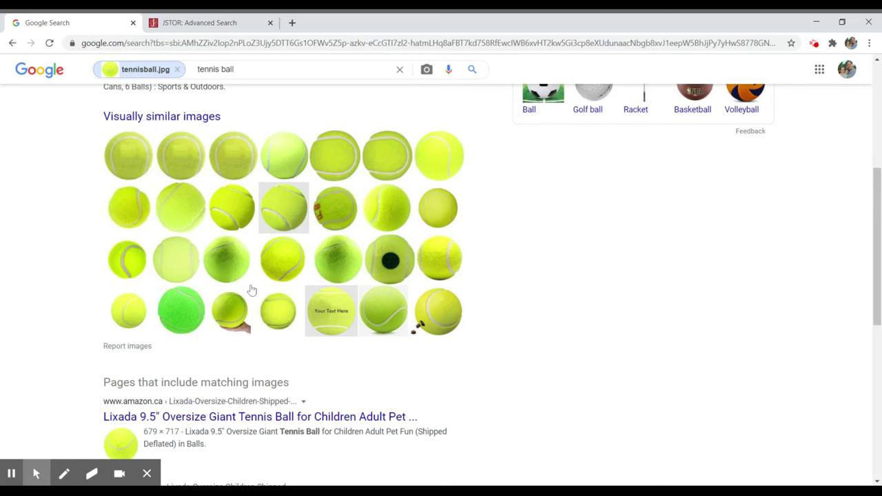
pyautogui.scroll(-3, 250, 286)
pyautogui.scroll(1, 248, 282)
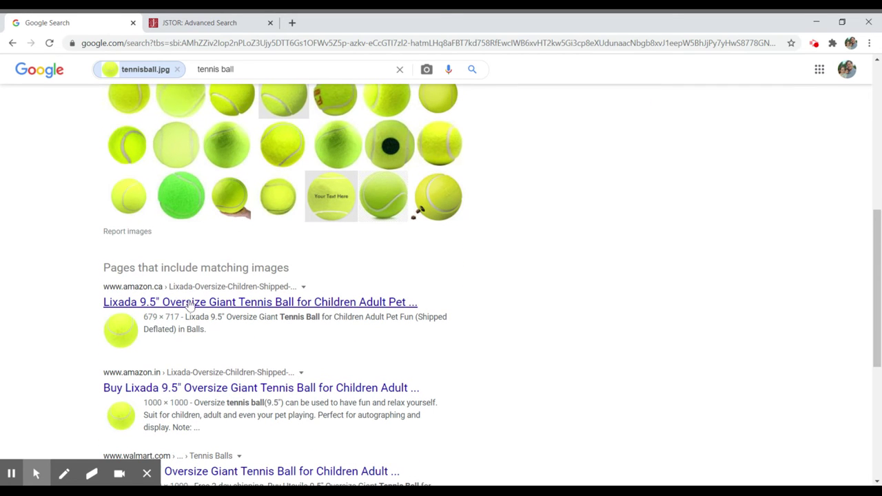
pyautogui.scroll(-3, 191, 306)
pyautogui.scroll(-2, 228, 314)
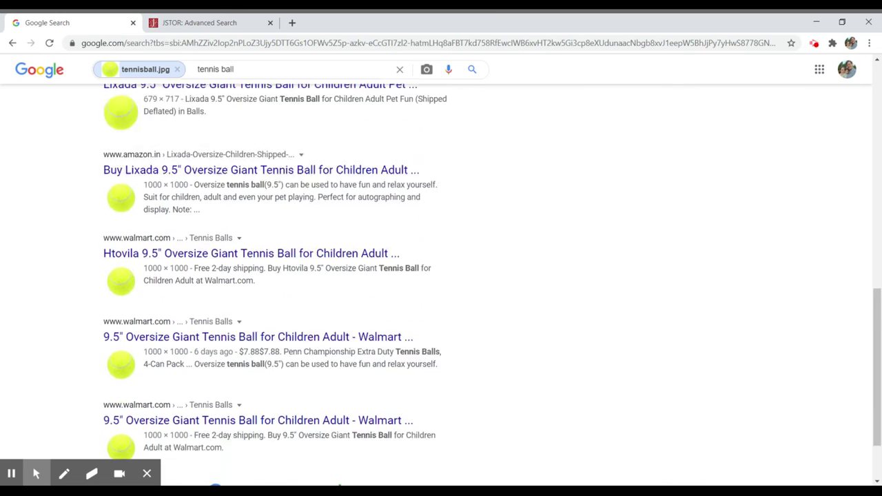
pyautogui.scroll(8, 262, 320)
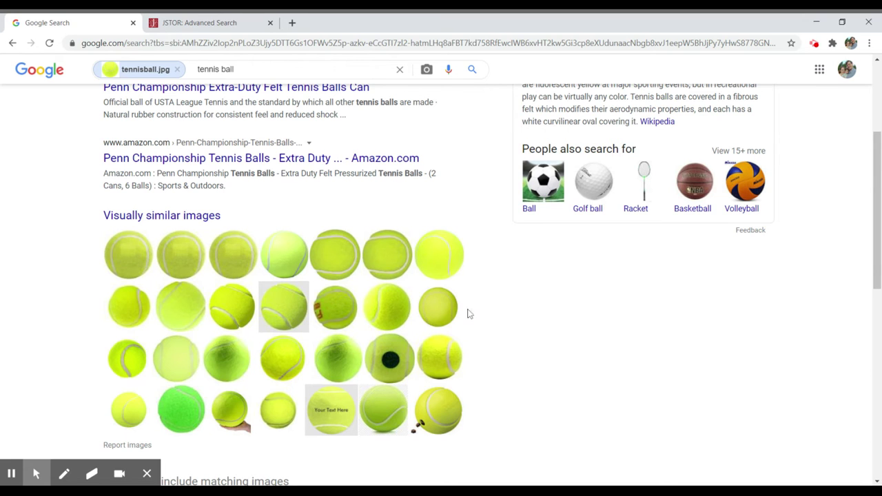
pyautogui.scroll(2, 599, 317)
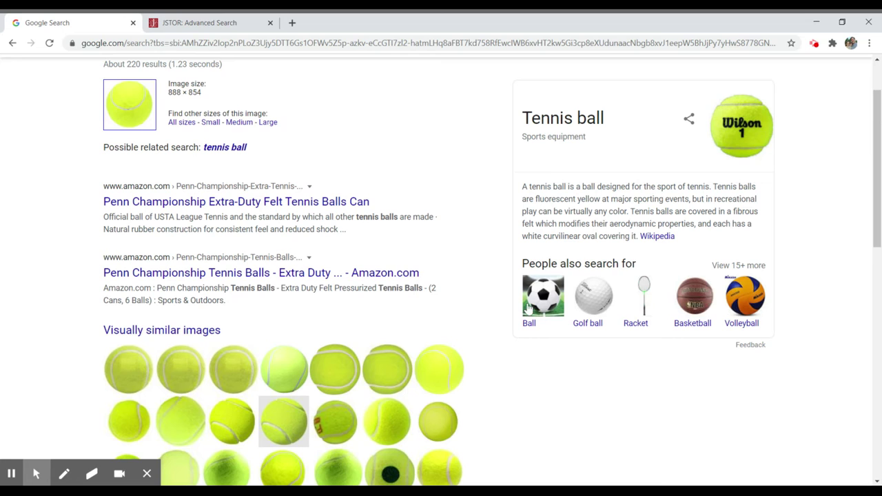
pyautogui.scroll(1, 267, 282)
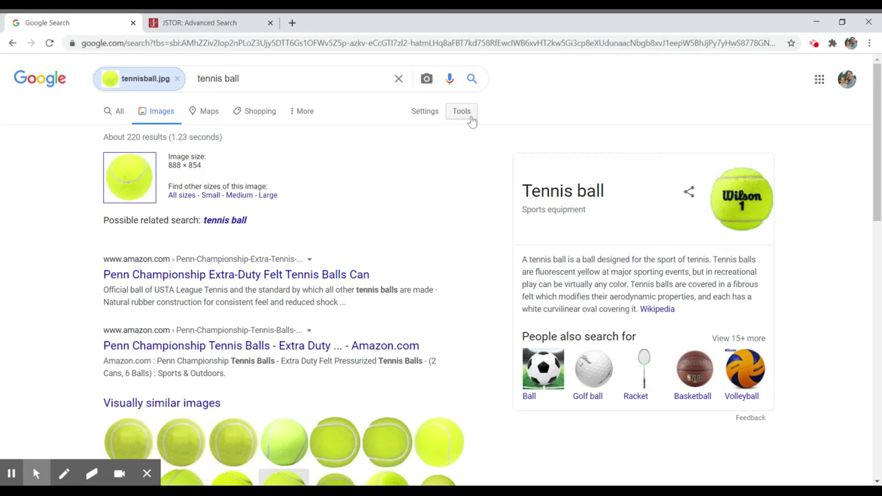
pyautogui.click(13, 43)
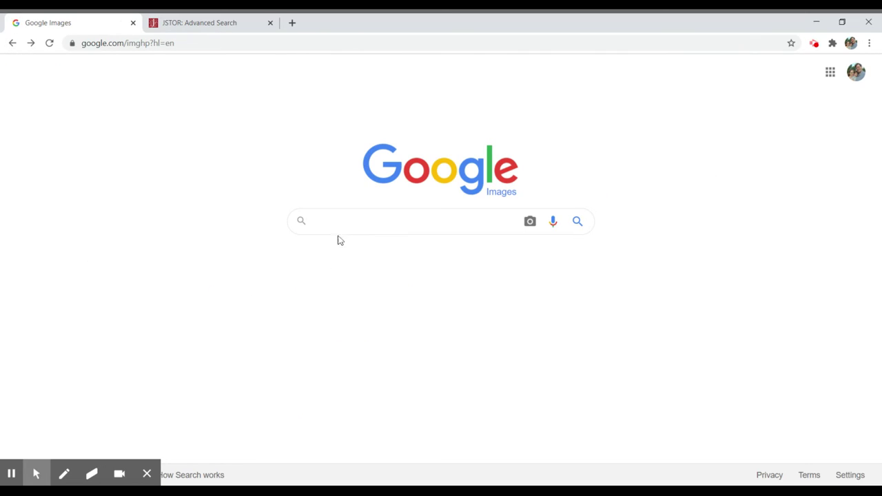
# - Rerun the earlier horse image search and look through its Drawings results
pyautogui.click(339, 226)
pyautogui.click(346, 244)
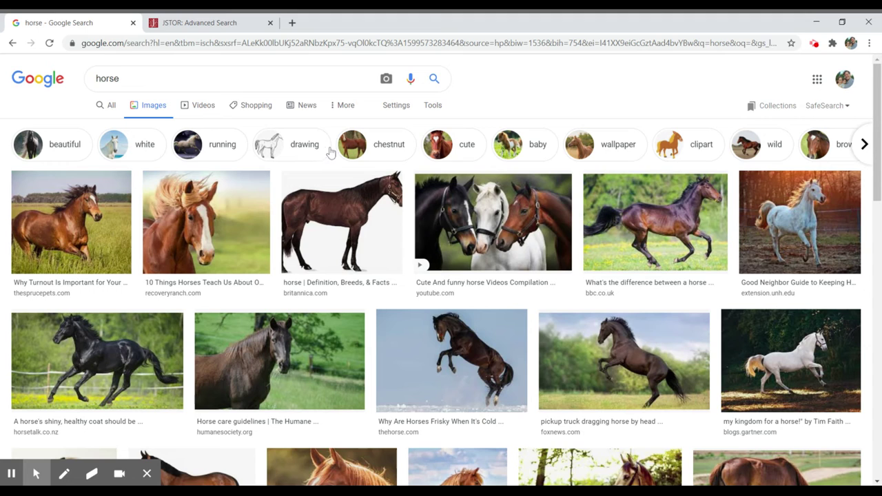
pyautogui.click(305, 150)
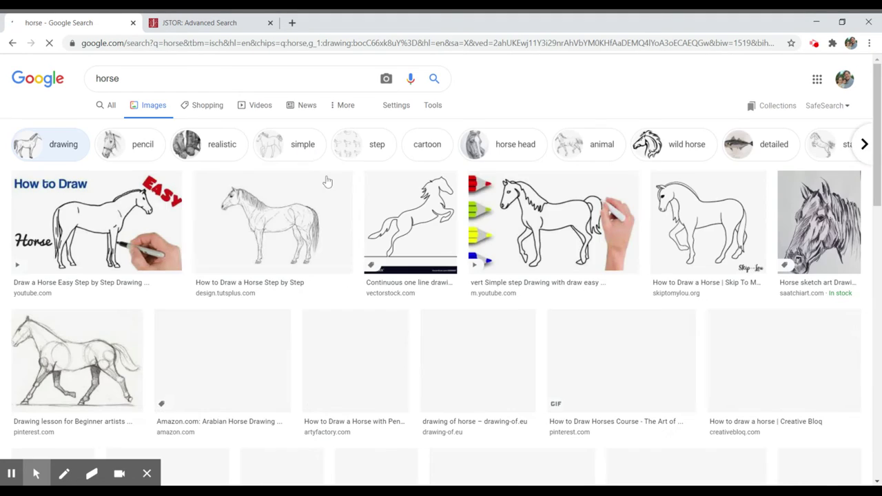
pyautogui.scroll(-1, 326, 237)
pyautogui.scroll(-5, 325, 237)
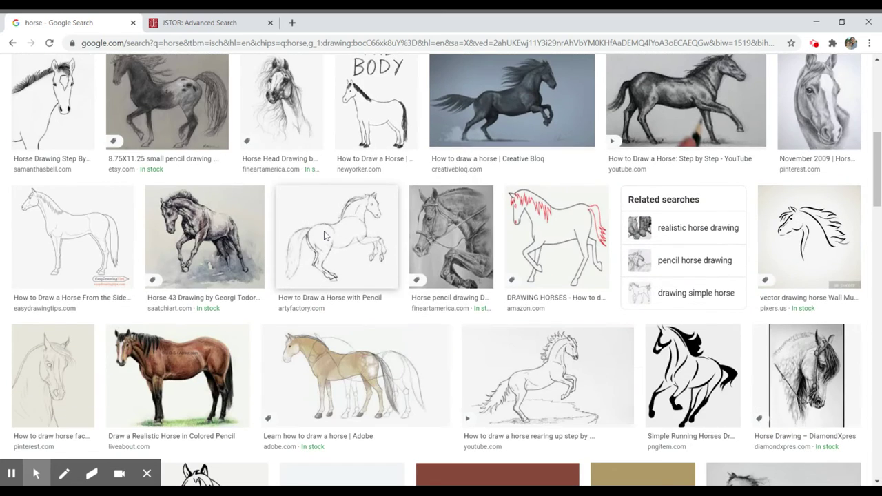
pyautogui.scroll(6, 71, 72)
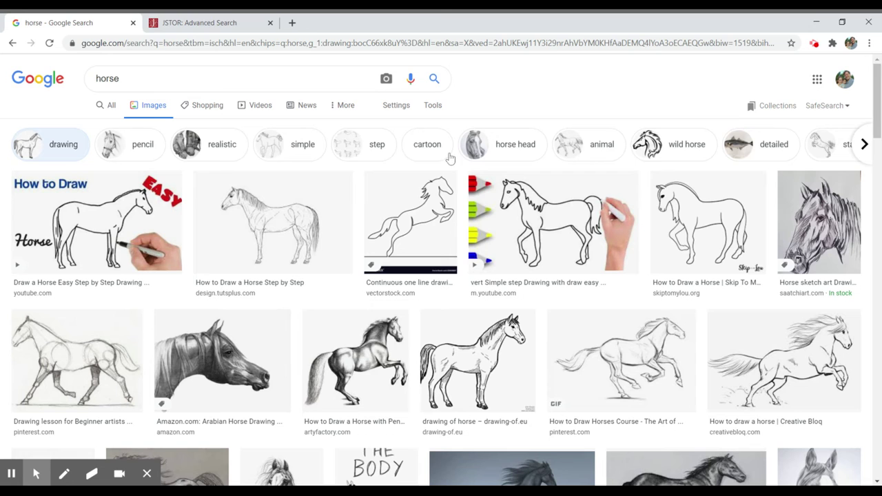
# - Return to the general horse results and scroll the suggestion chips until clydesdale appears
pyautogui.click(22, 44)
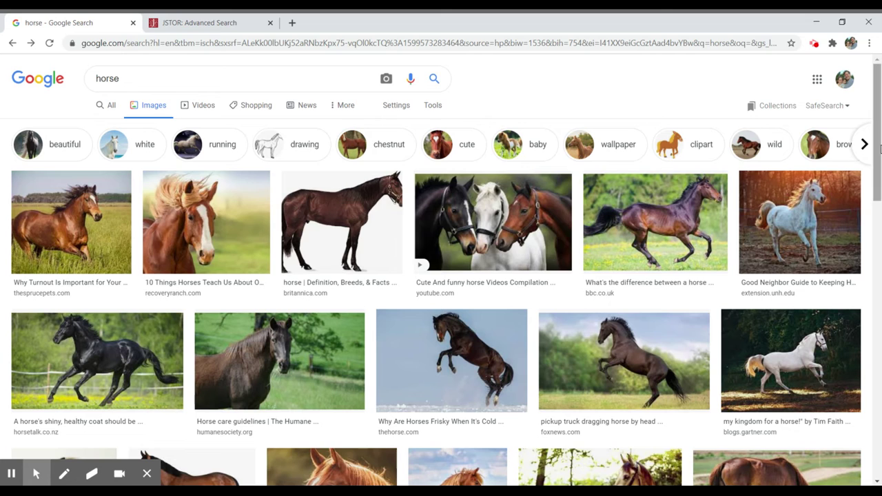
pyautogui.click(864, 144)
pyautogui.click(865, 144)
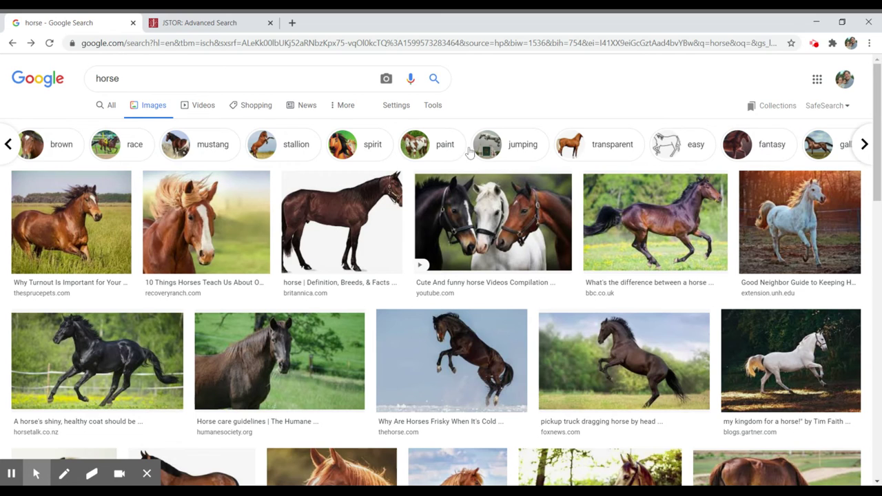
pyautogui.click(862, 146)
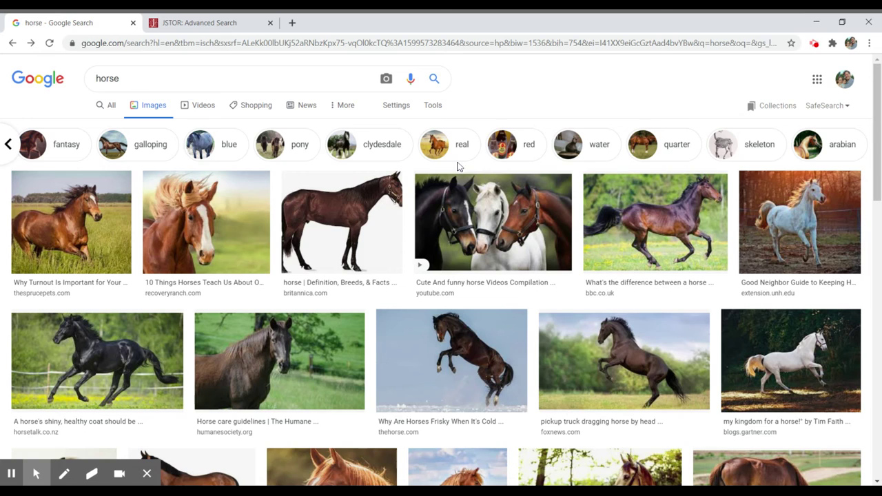
# - Pick the clydesdale suggestion chip and browse the Clydesdale horse photos
pyautogui.click(362, 153)
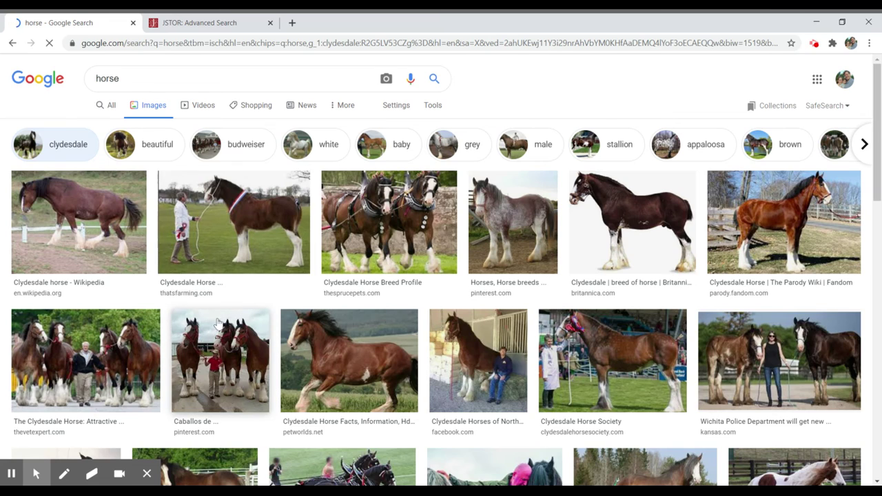
pyautogui.scroll(-5, 404, 321)
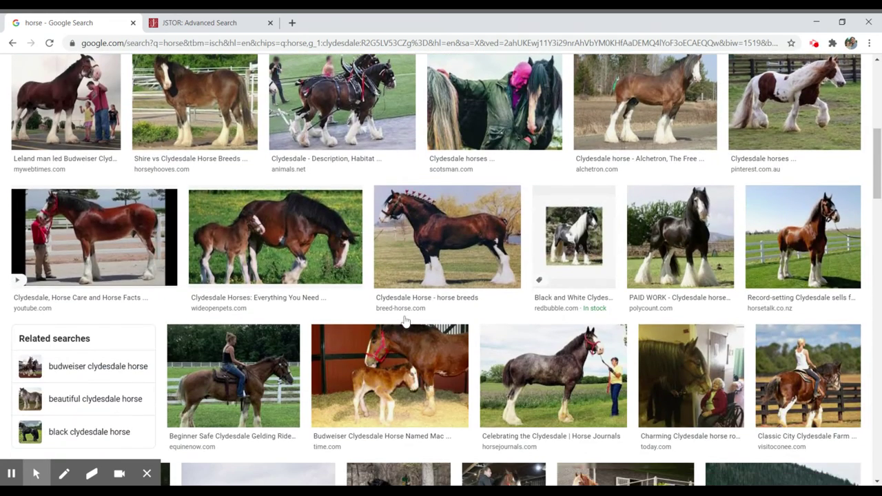
pyautogui.scroll(-4, 407, 321)
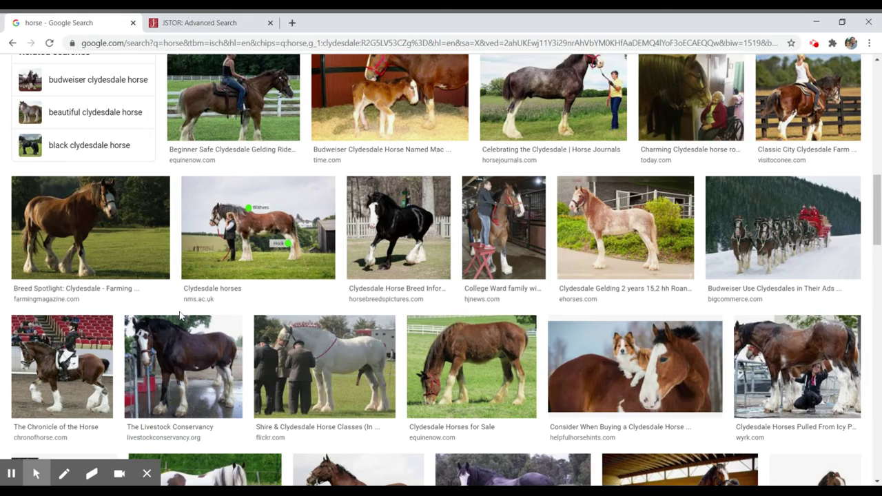
pyautogui.scroll(10, 245, 282)
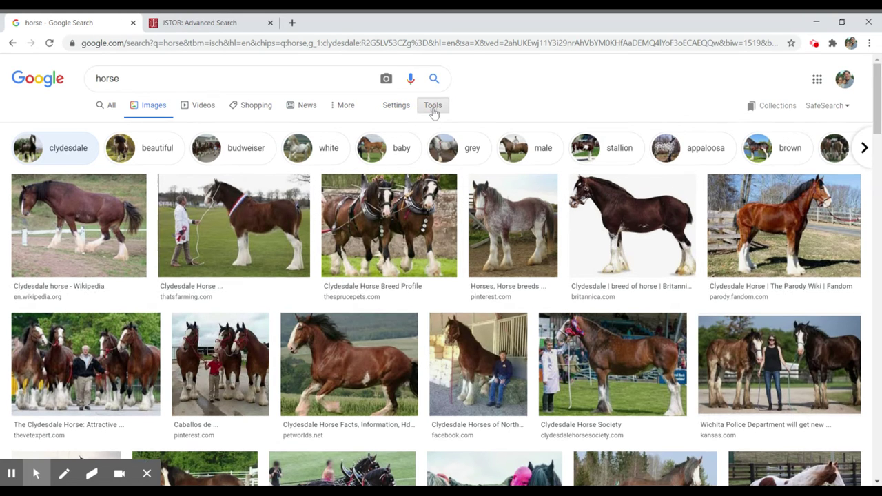
# - Show the Tools filters, check the Size and Color choices, then list the Usage Rights options
pyautogui.click(433, 109)
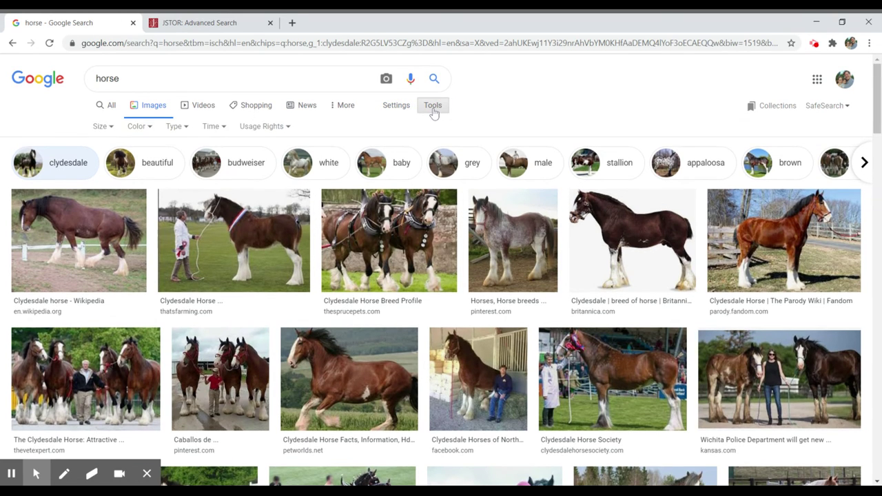
pyautogui.click(110, 129)
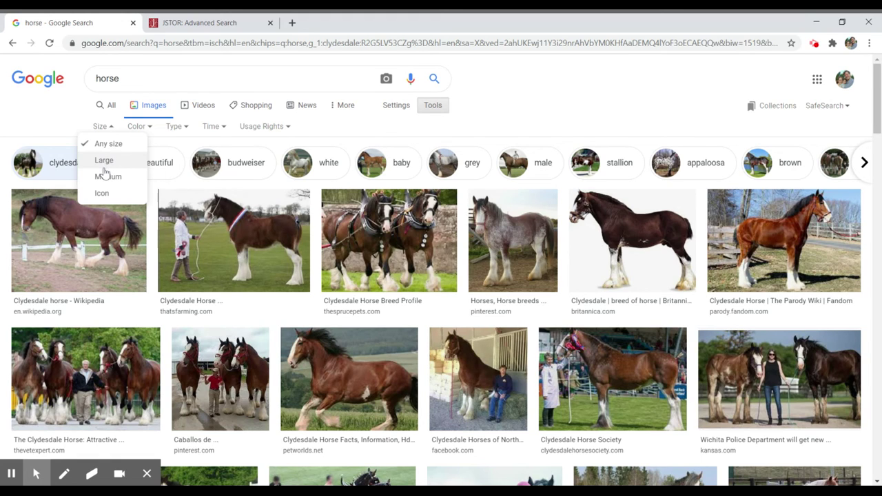
pyautogui.click(151, 130)
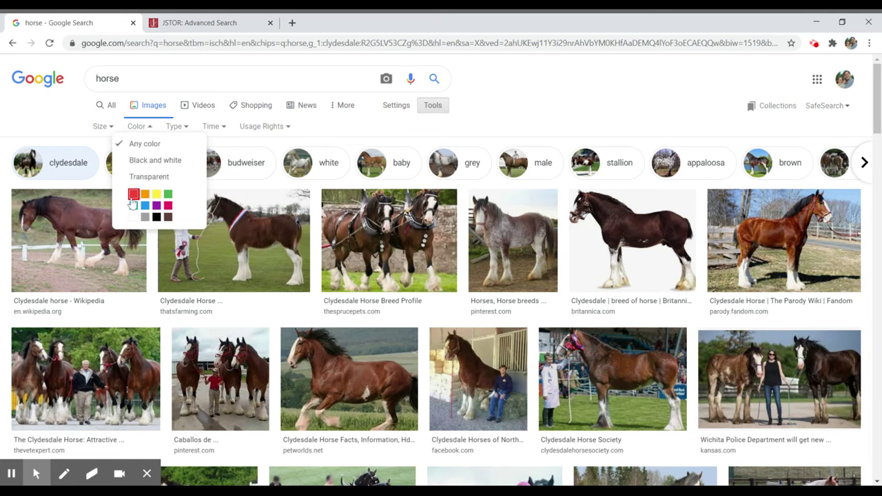
pyautogui.click(284, 128)
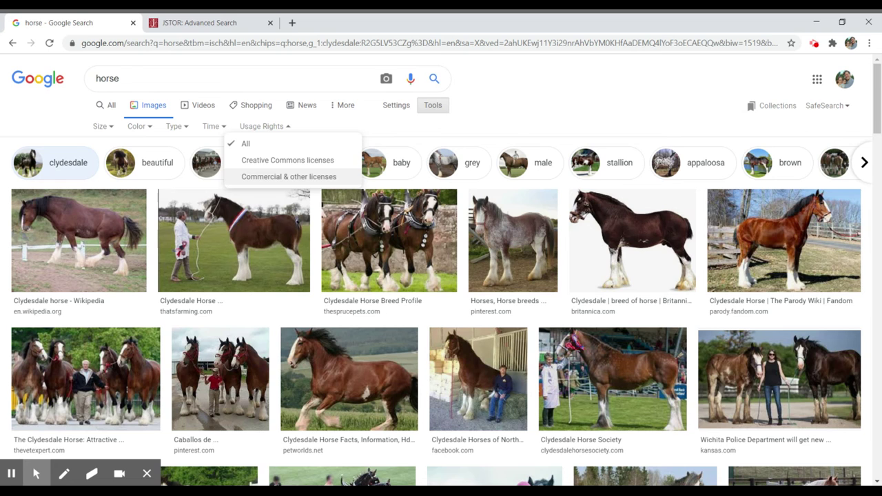
# - Apply the Commercial & other licenses usage-rights filter and scroll through the stock photo results
pyautogui.click(260, 179)
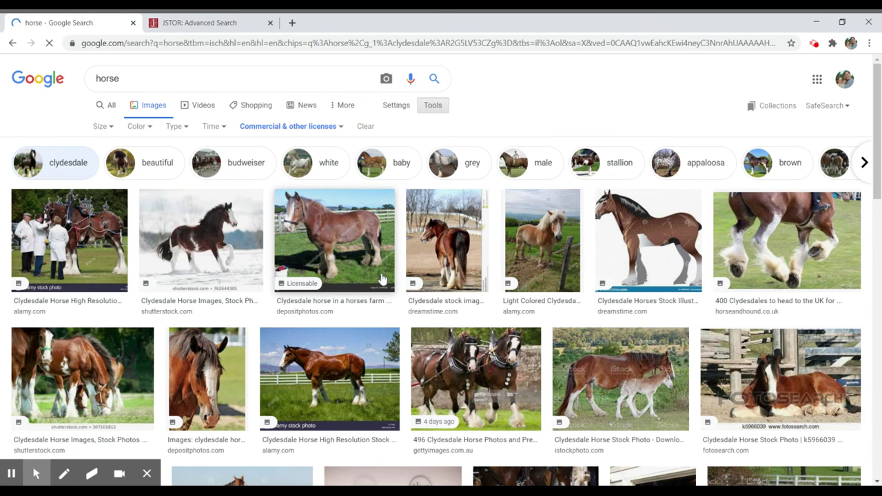
pyautogui.scroll(-2, 382, 282)
pyautogui.scroll(-2, 383, 279)
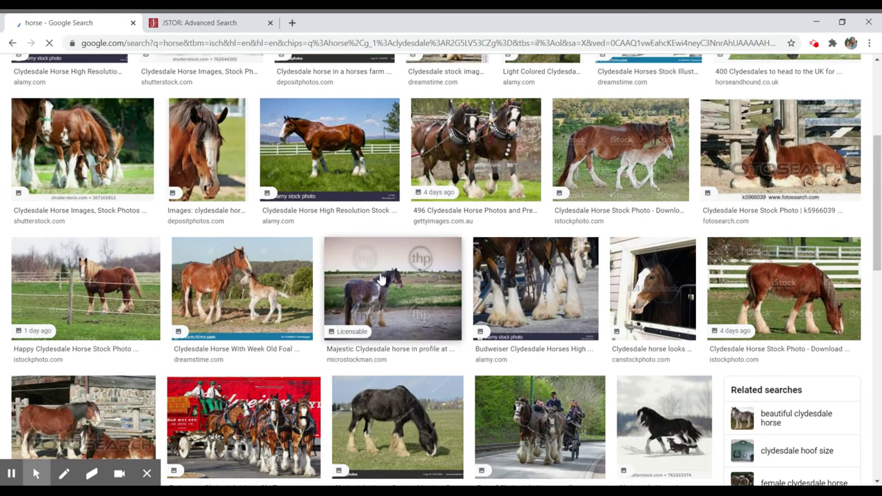
pyautogui.scroll(-3, 382, 279)
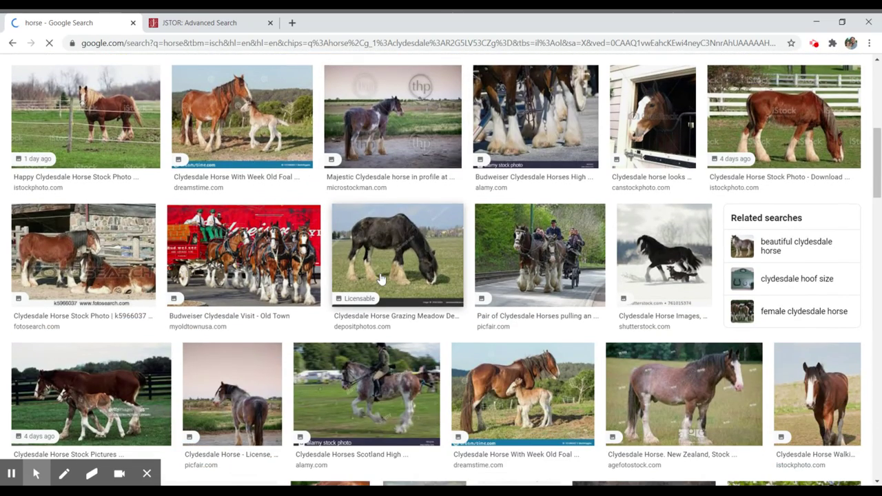
pyautogui.scroll(-3, 379, 279)
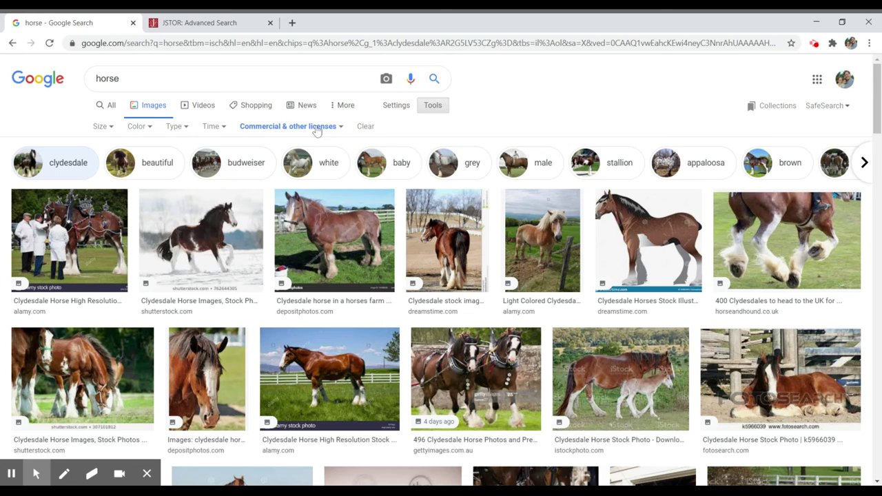
# - Switch Usage Rights to Creative Commons licenses and scroll the filtered Clydesdale images
pyautogui.click(338, 130)
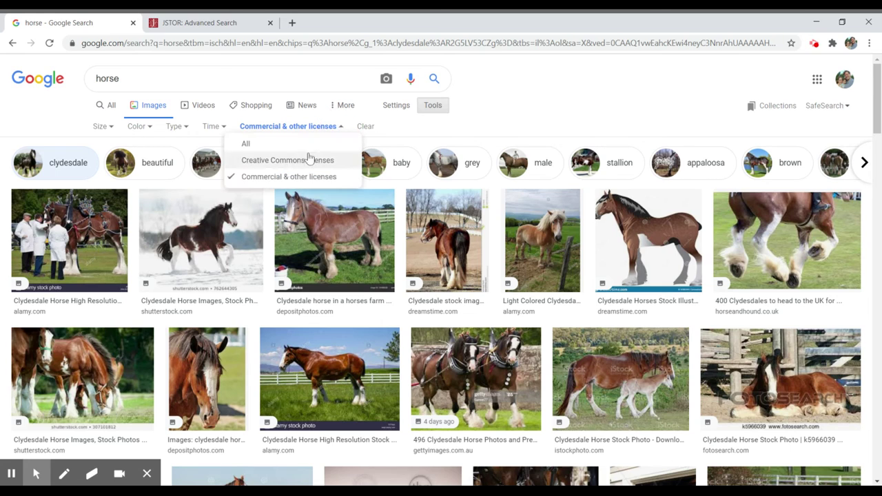
pyautogui.click(269, 164)
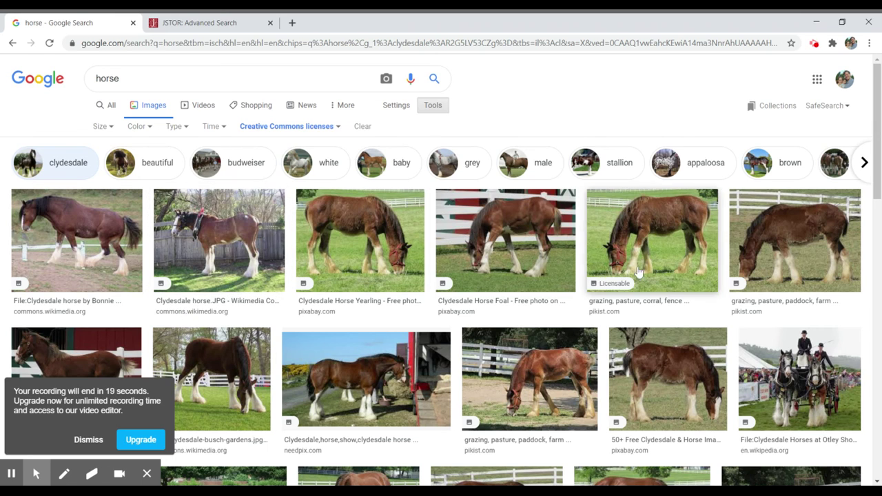
pyautogui.scroll(-2, 206, 246)
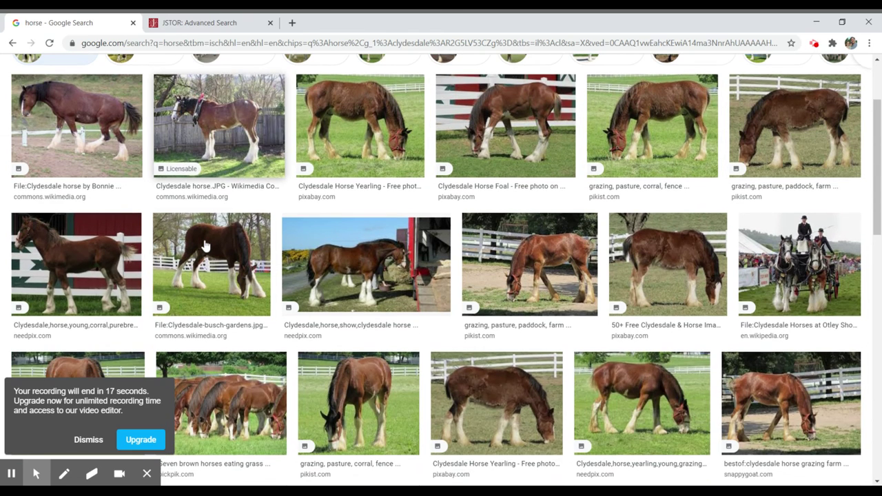
pyautogui.scroll(2, 223, 245)
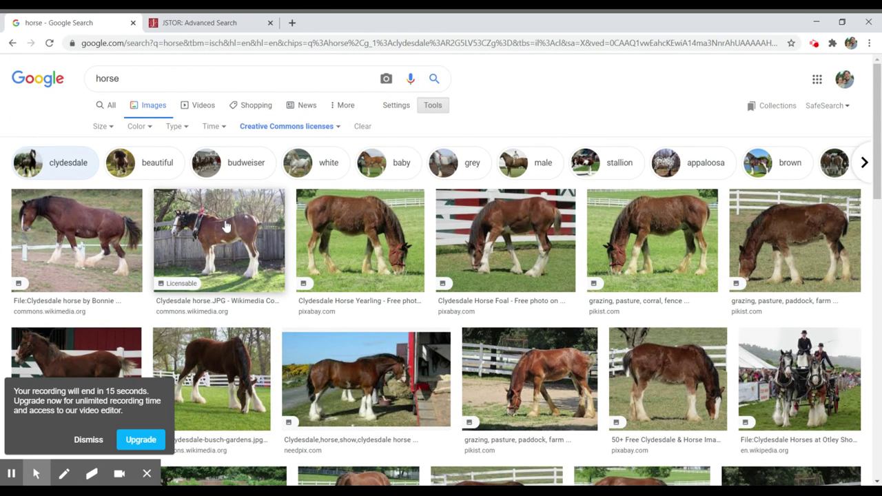